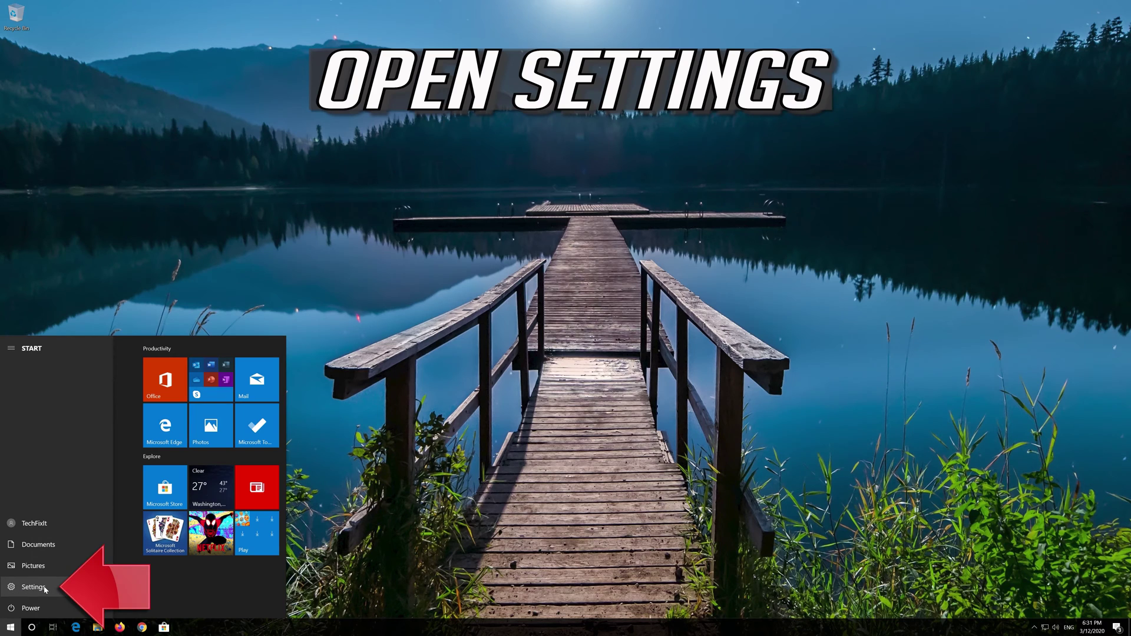
Launch the Settings app from the Start menu gear icon
click(42, 588)
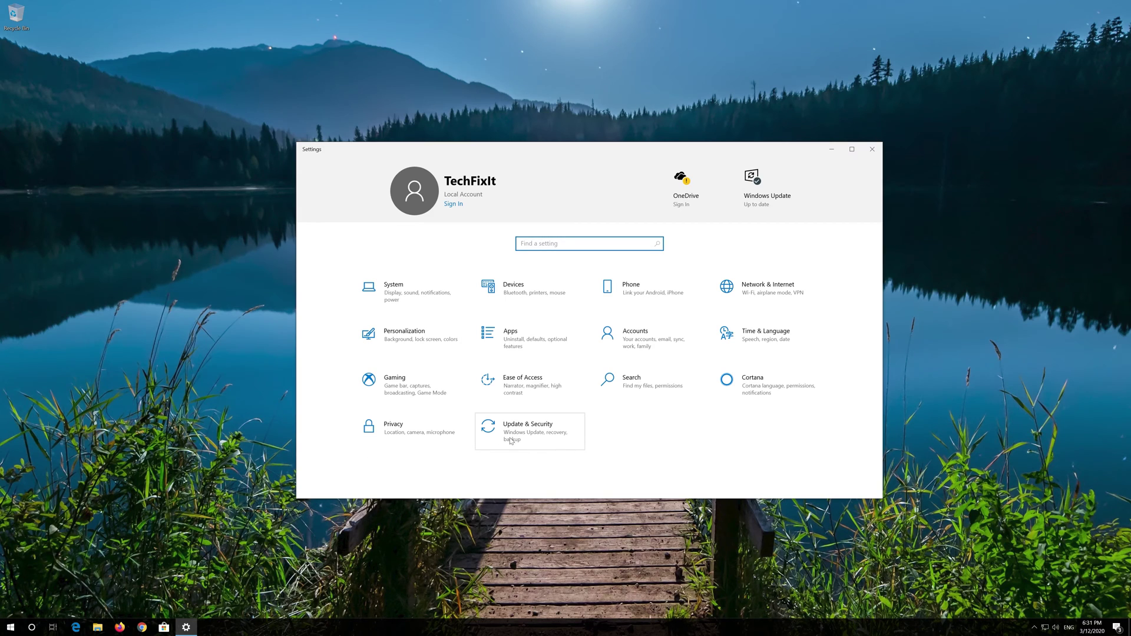
Run the Windows Update troubleshooter from Update & Security > Troubleshoot and bring its window forward
click(553, 433)
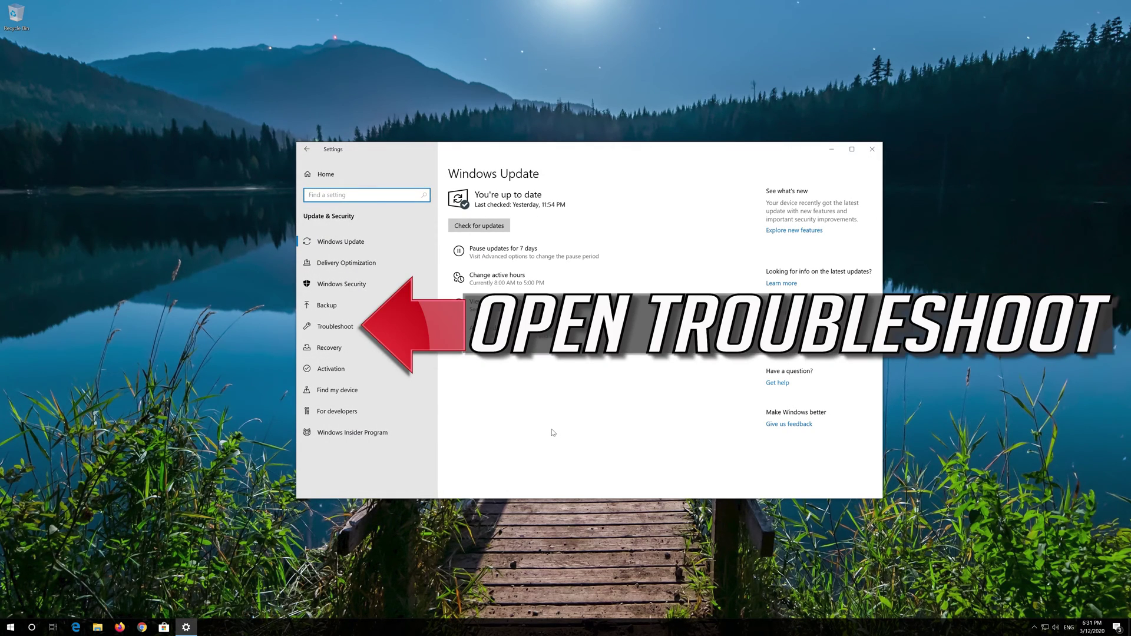
click(350, 328)
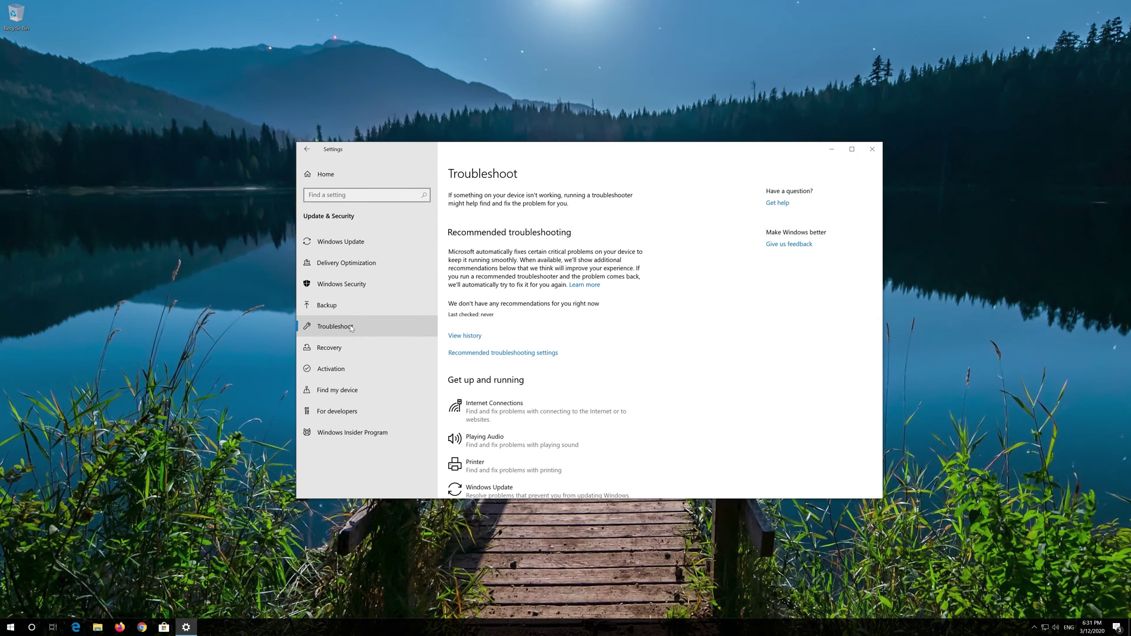
scroll(531, 365, down, 2)
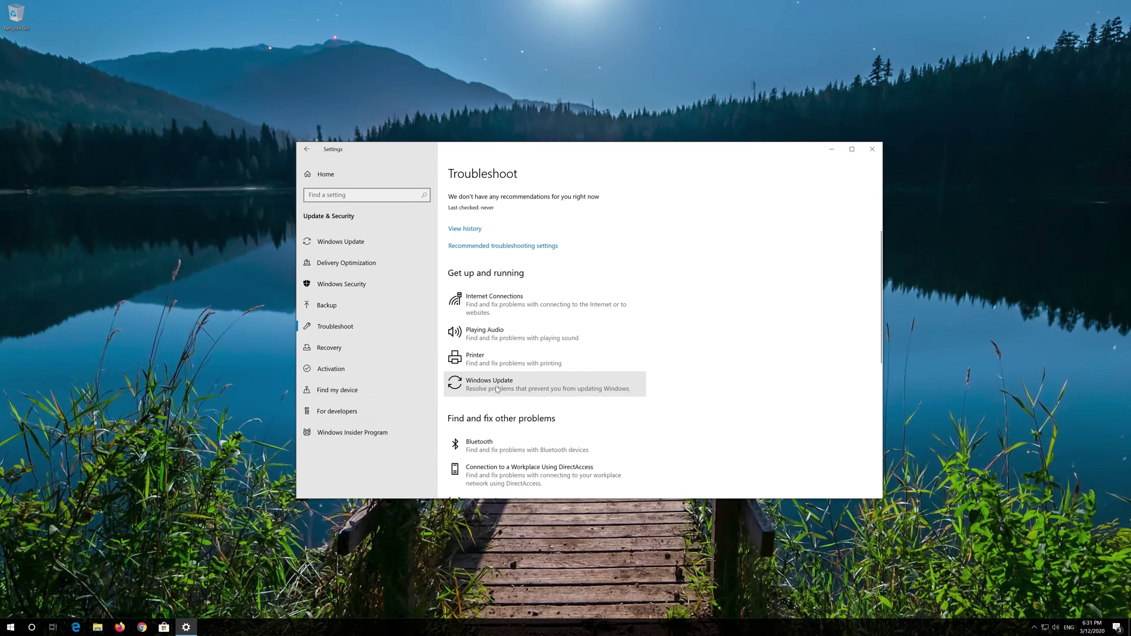
click(496, 389)
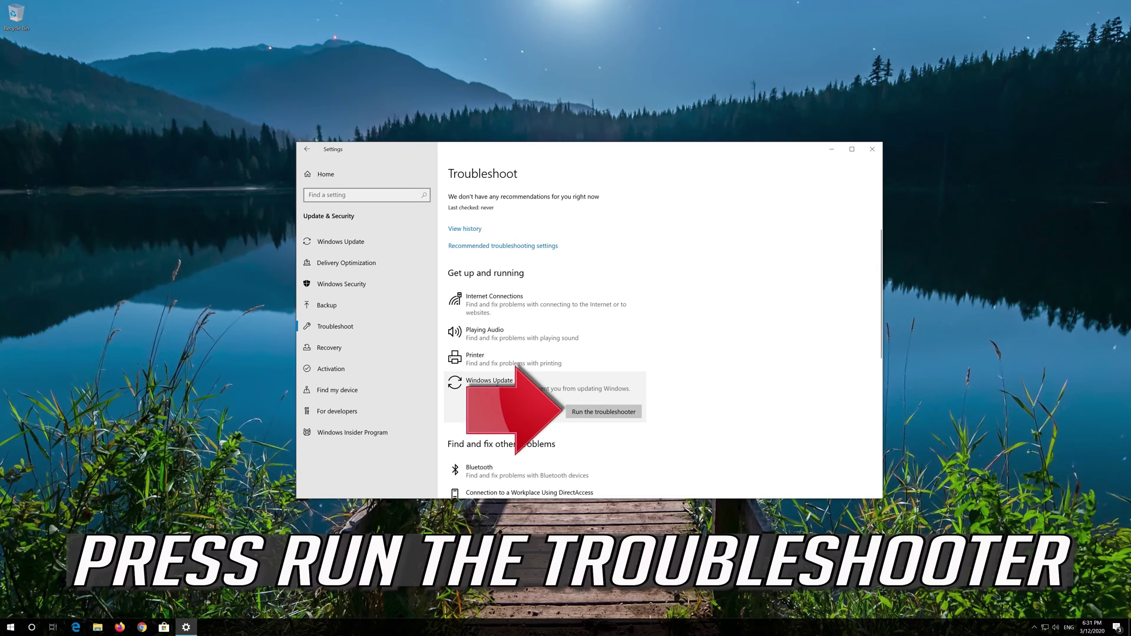
click(589, 413)
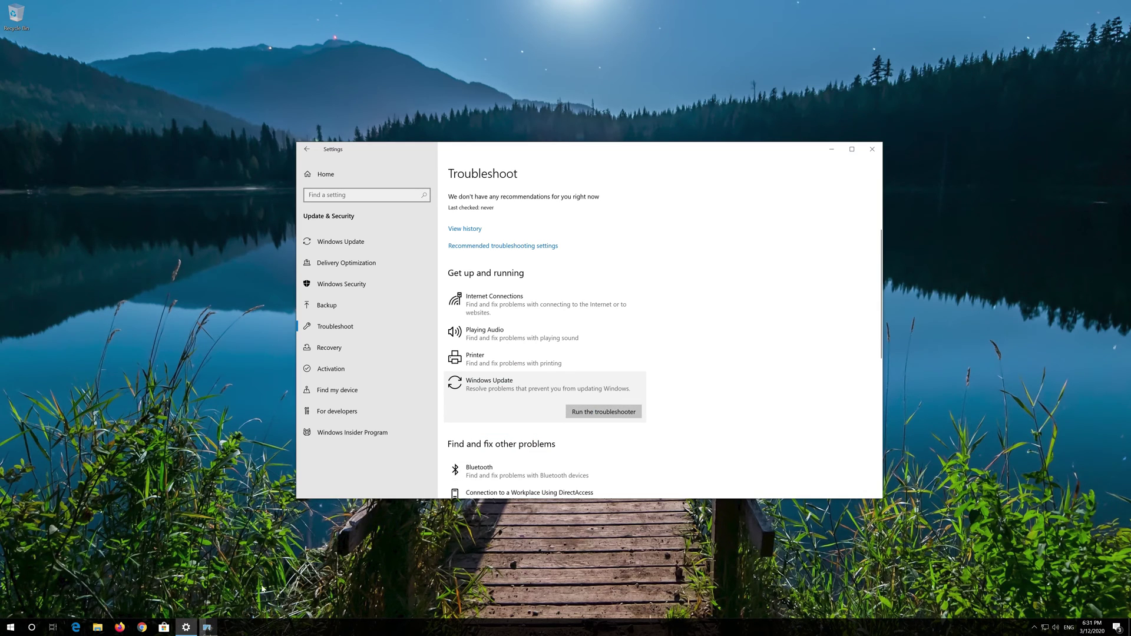
click(209, 629)
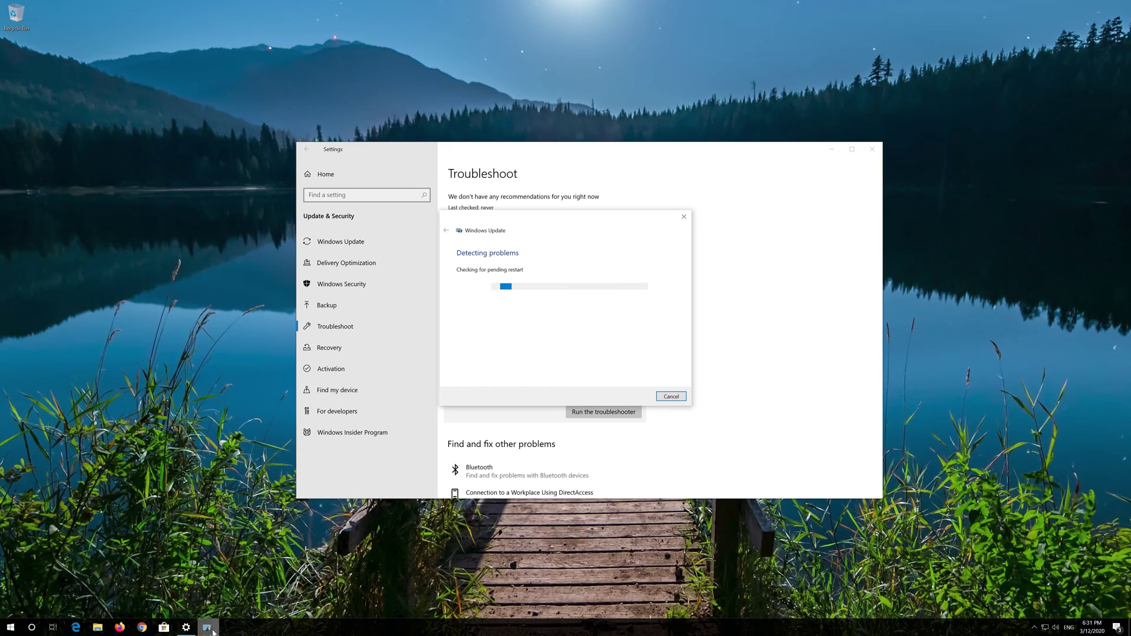
Close Settings, then close the troubleshooter once it fixes the corrupt service registration
click(873, 149)
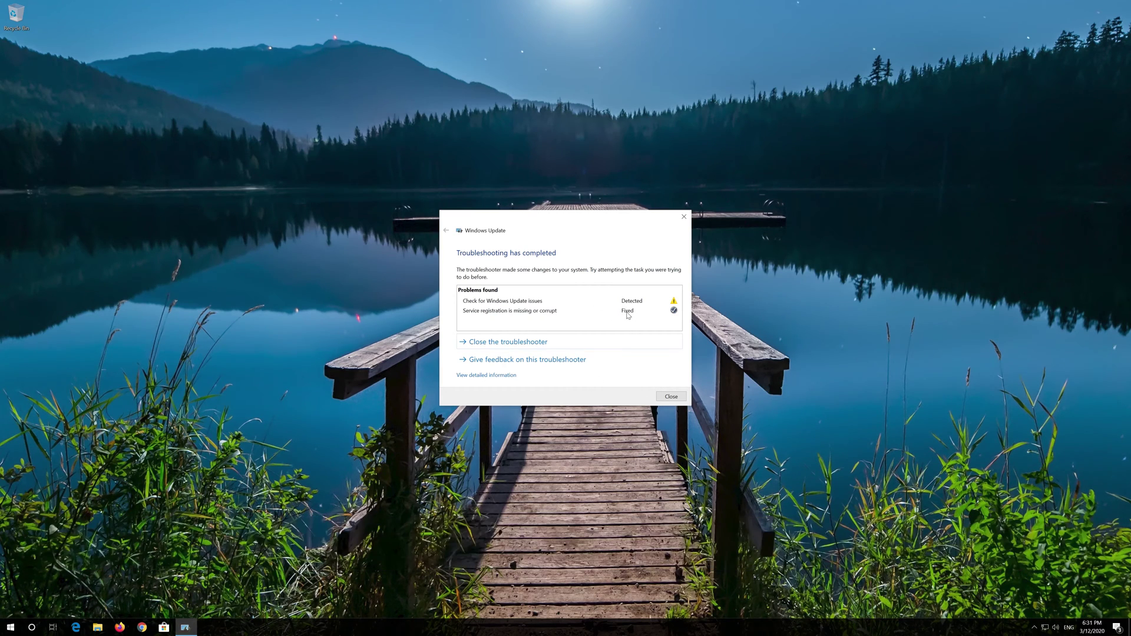
click(671, 397)
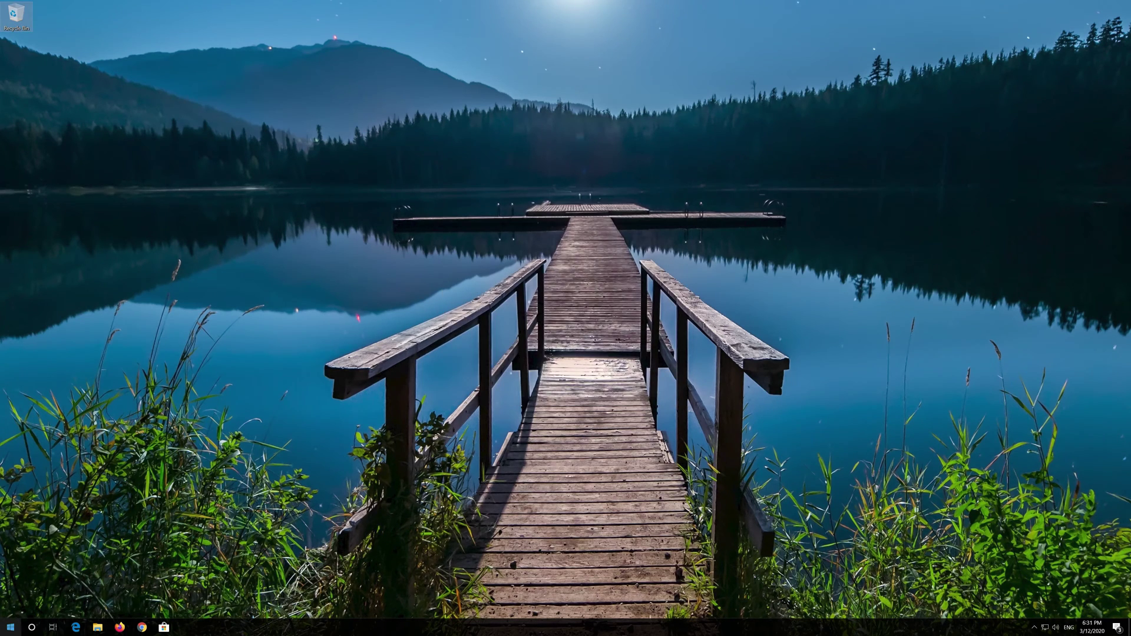
click(11, 627)
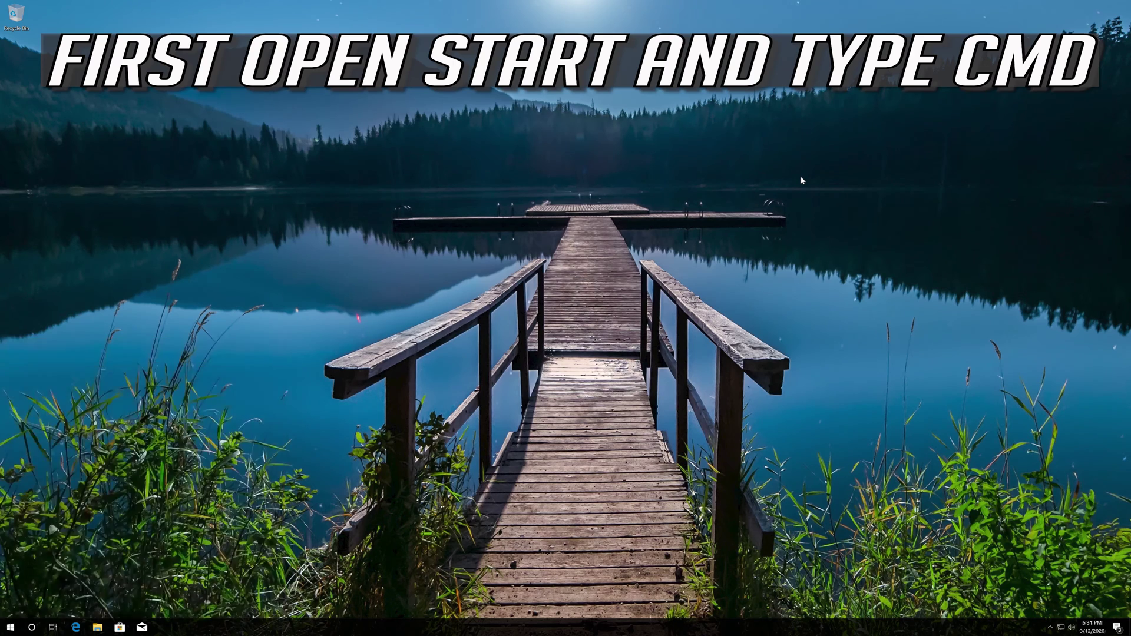
Search 'CMD' and launch Command Prompt as administrator, approving the UAC prompt
text(CMD)
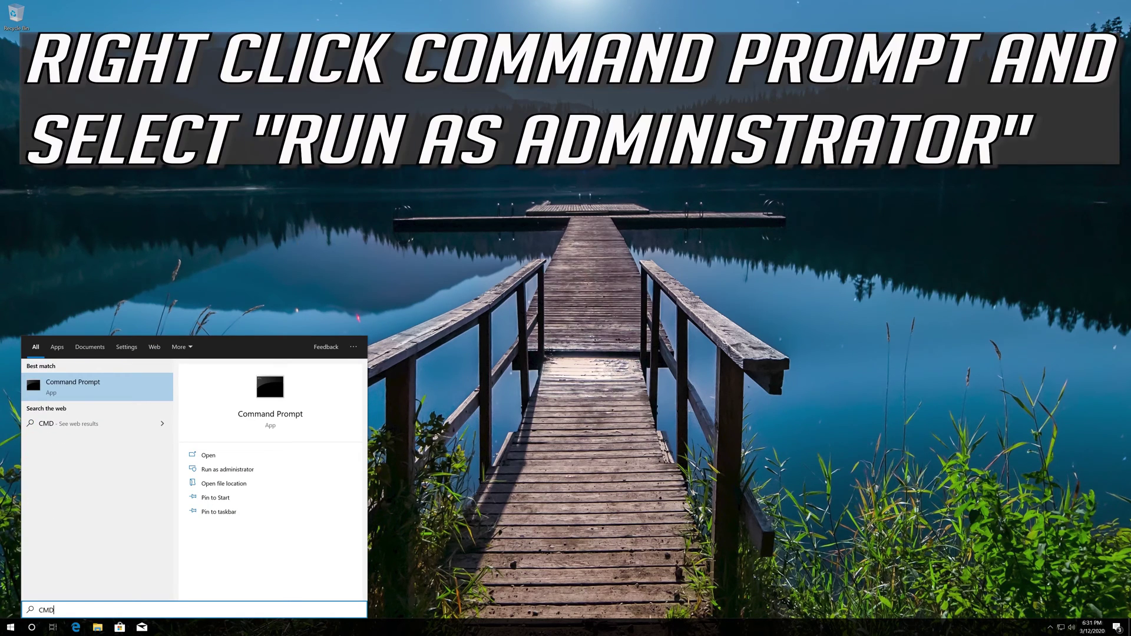
right_click(128, 393)
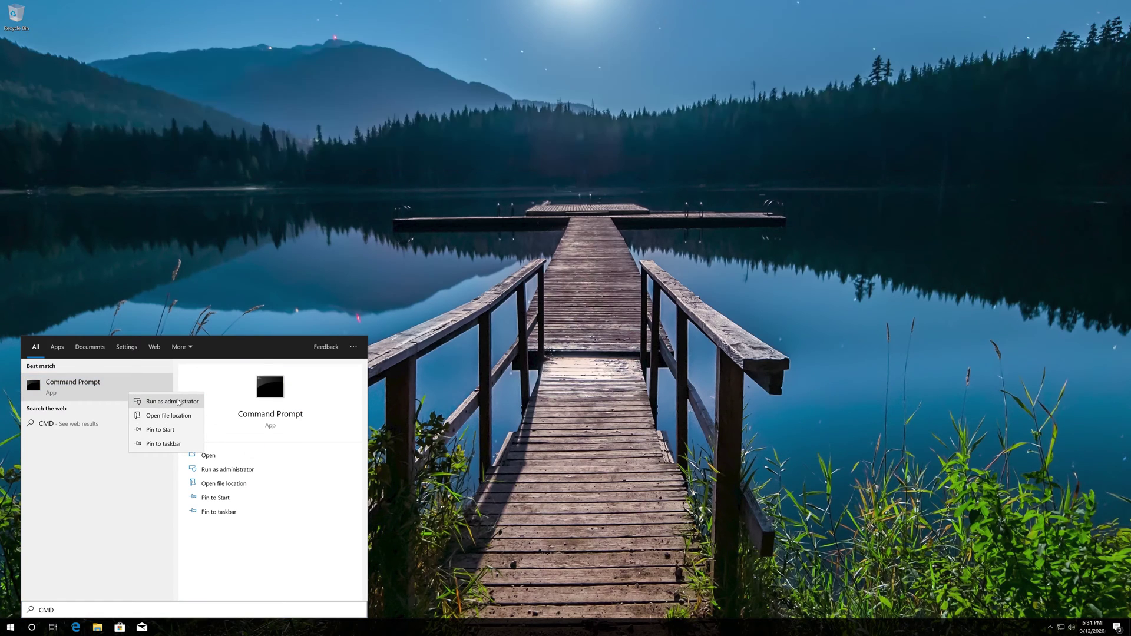
click(177, 401)
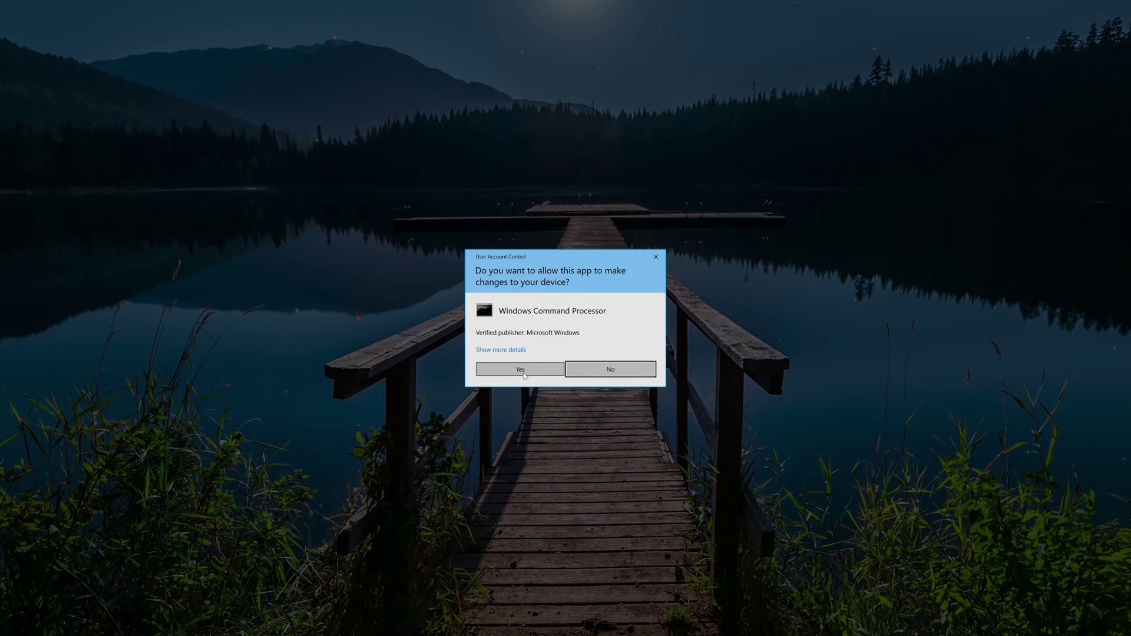
click(524, 376)
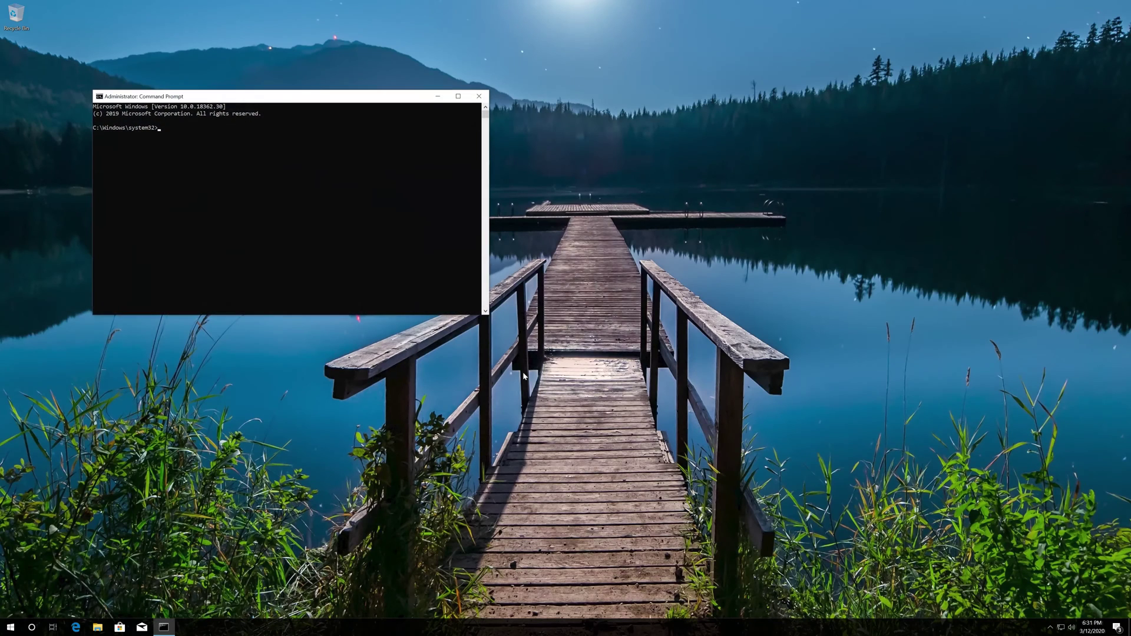
Centre the console and stop wuauserv, bits and cryptsvc with net stop commands
drag(338, 102, 612, 192)
text(n)
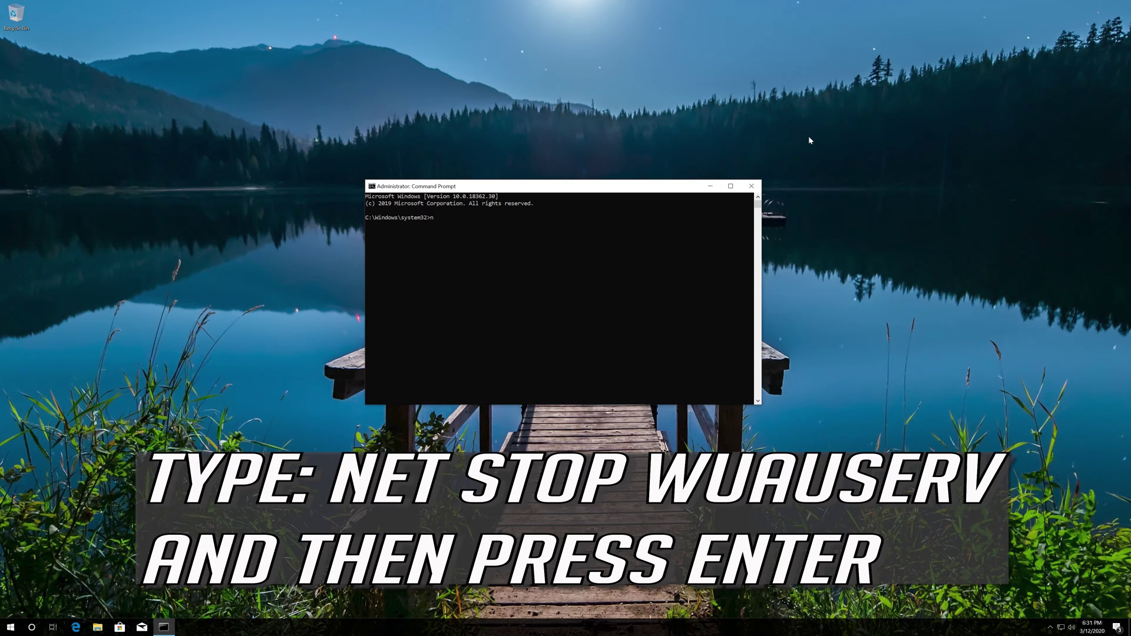
text(et stop wuauserv)
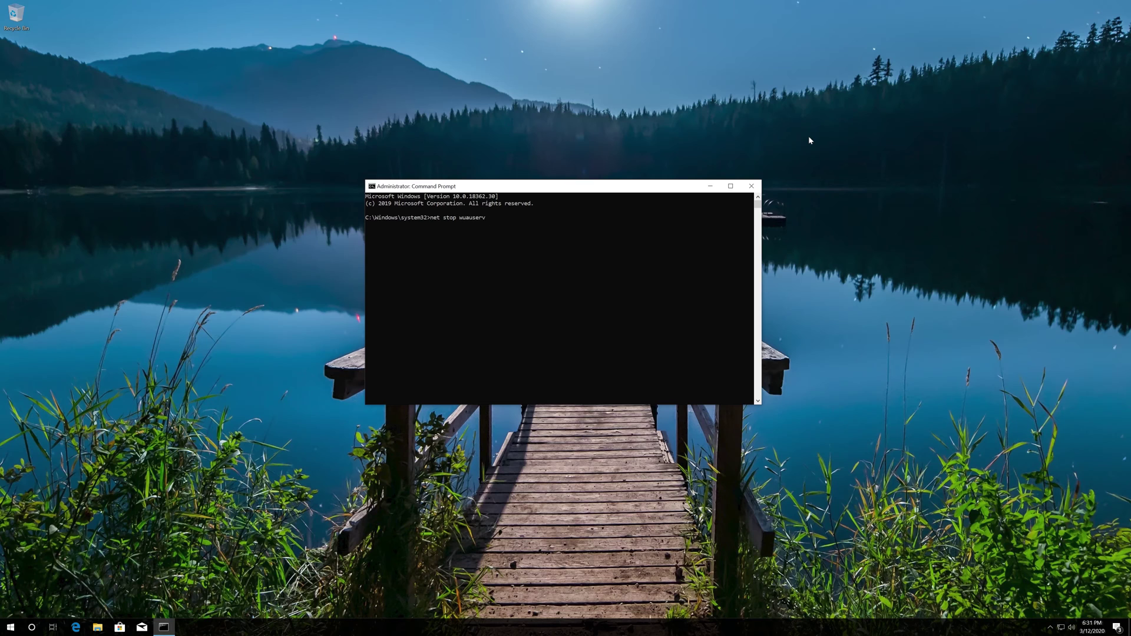
key(Return)
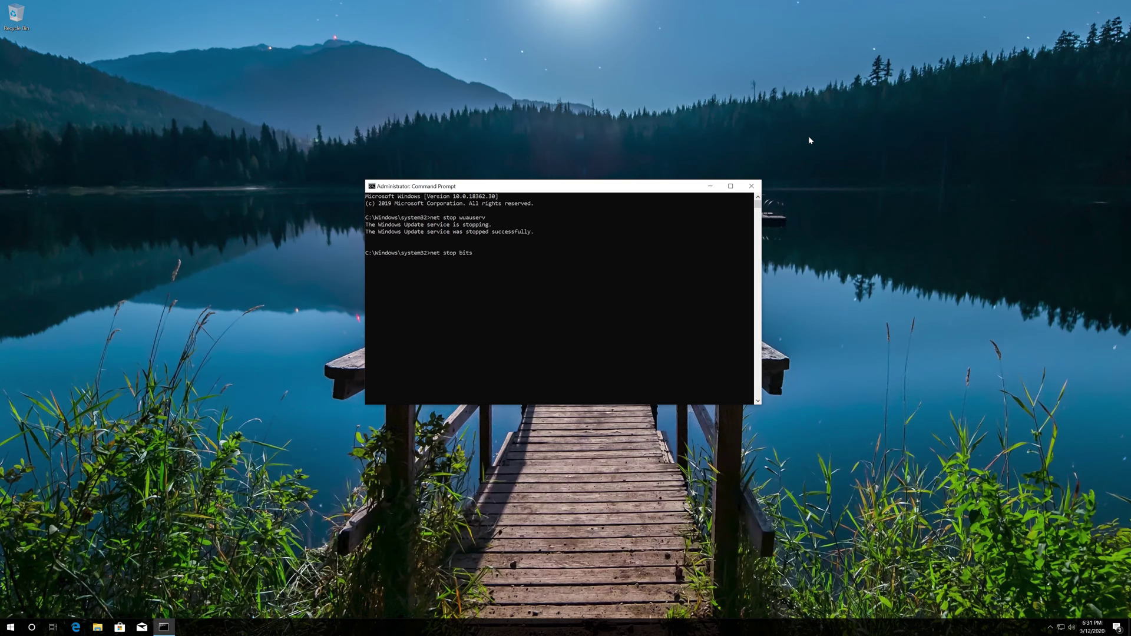
key(Return)
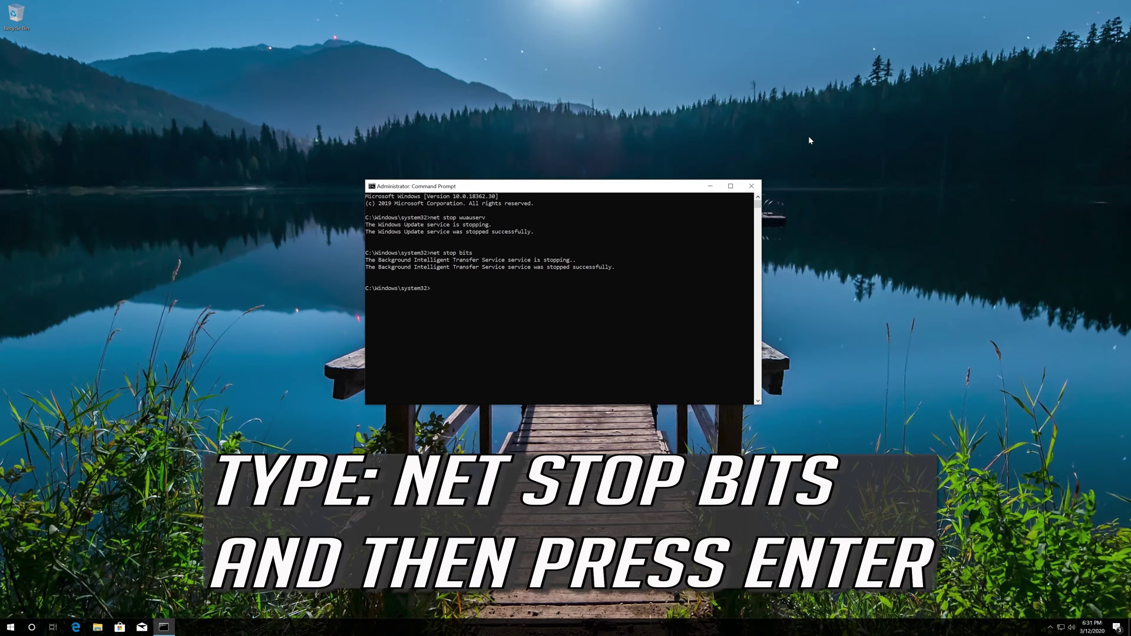
text(net st)
text(op cryptsvc)
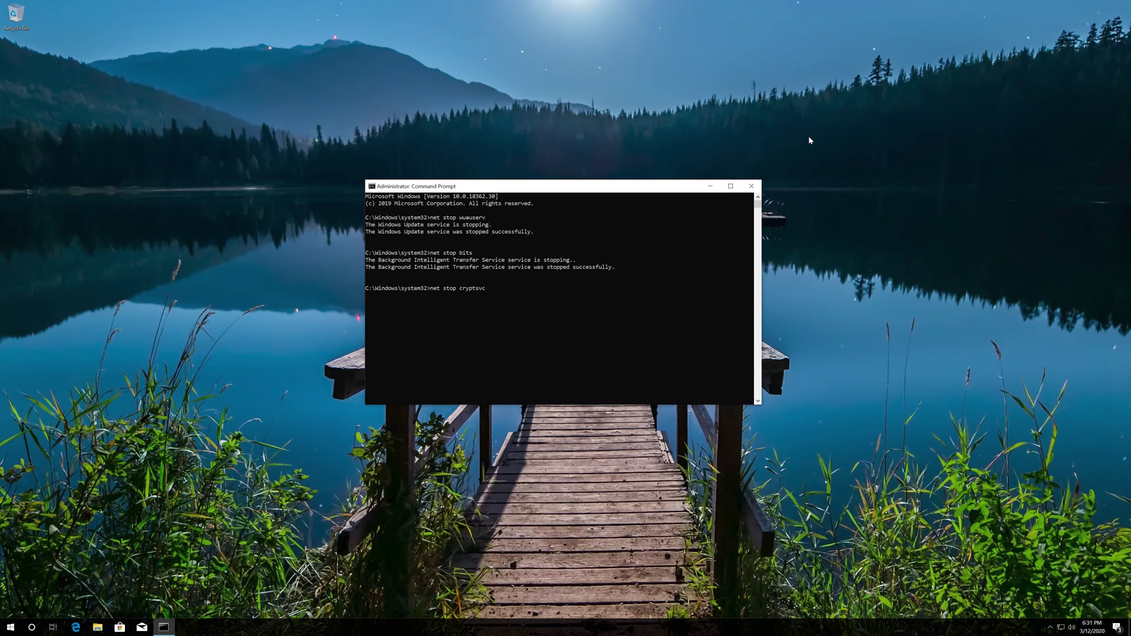
key(Return)
text(ren %systemroot%\System32\Catroot2 Catroot2.)
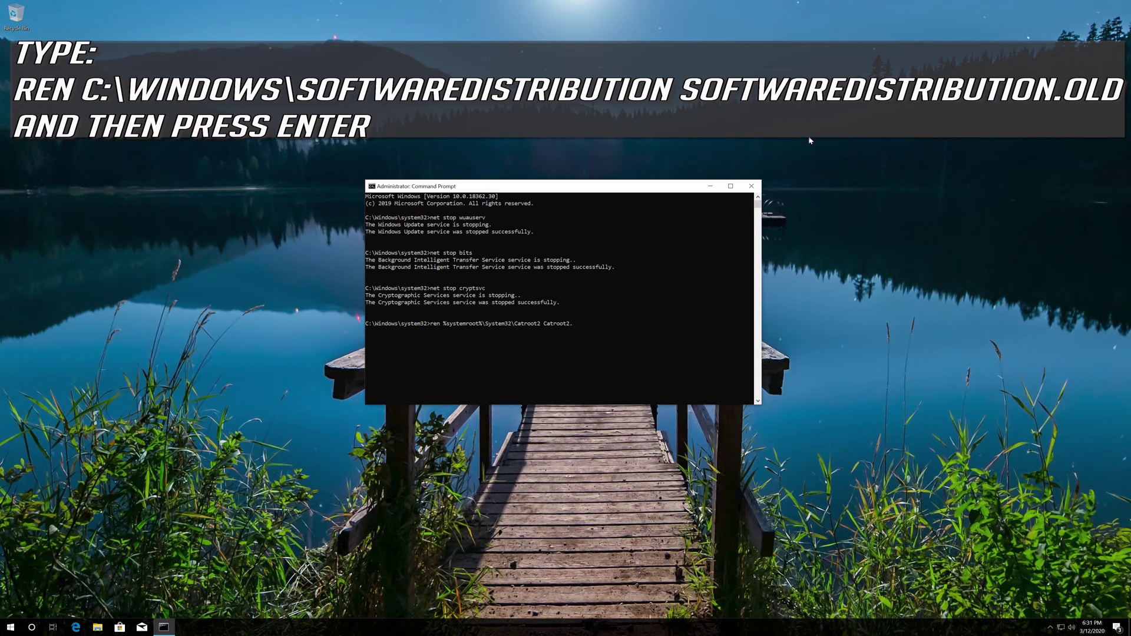
Rename Catroot2 to Catroot2.old and SoftwareDistribution to SoftwareDistribution.old using ren
text(old)
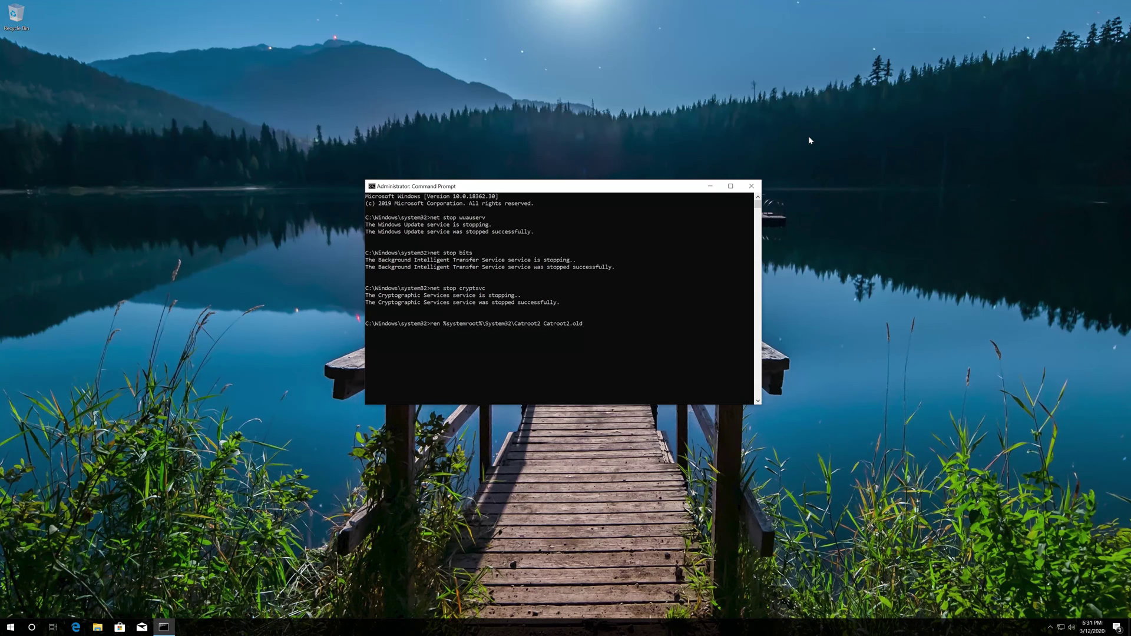
key(Return)
text(ren %systemroot%\Softw)
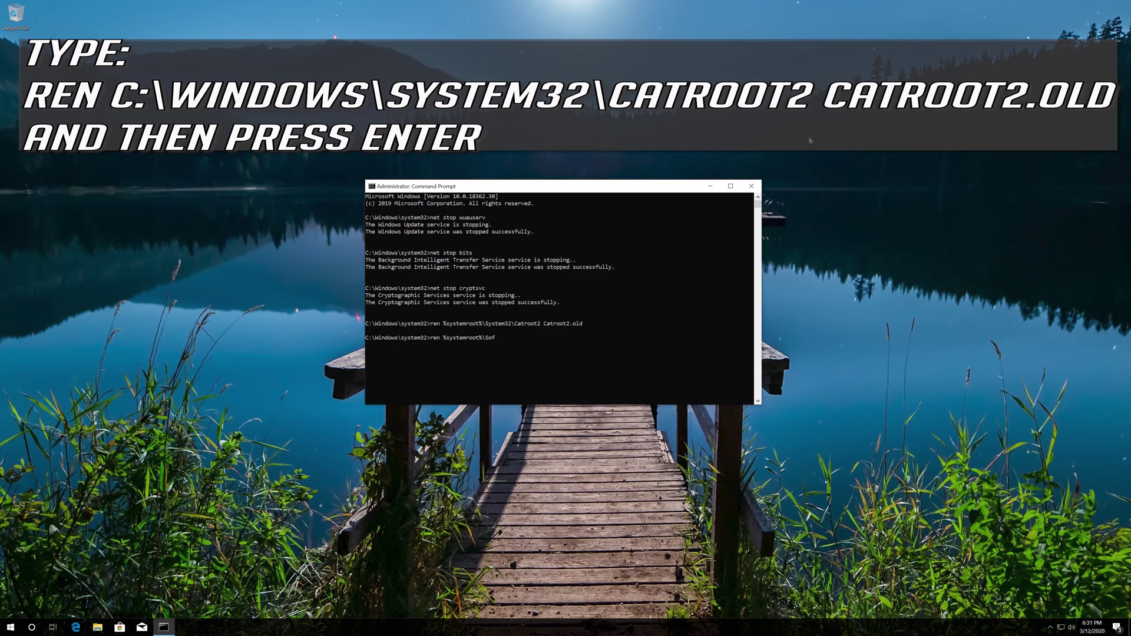
text(are)
text(reDistribut)
text(ion.old)
key(Return)
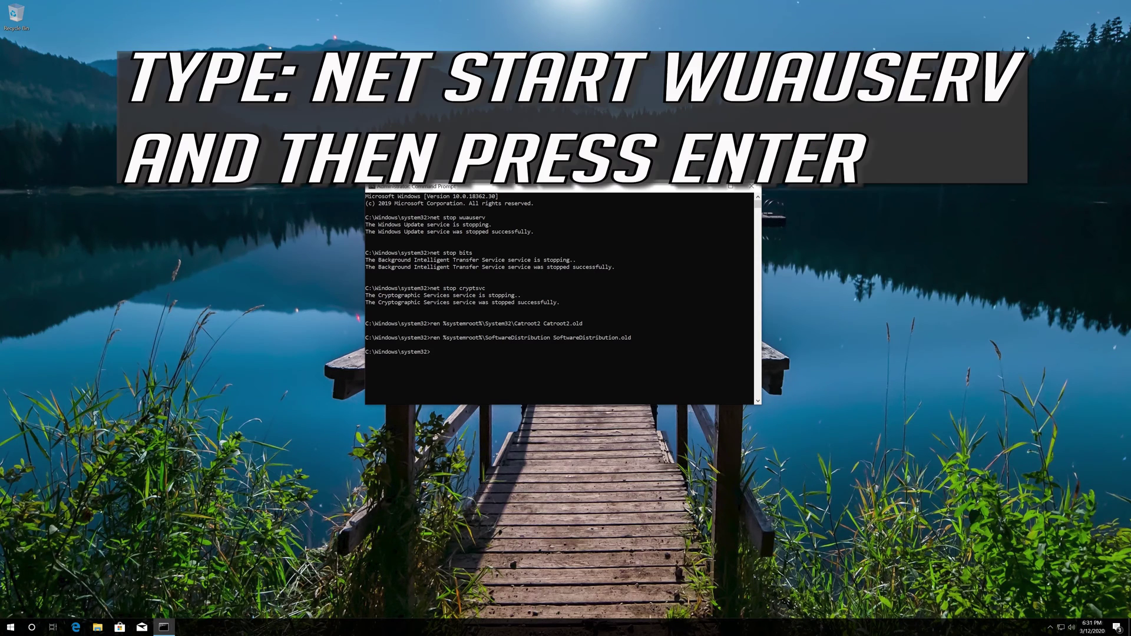
Restart wuauserv, bits and cryptsvc with net start, then exit the console
text(et start bits)
key(Return)
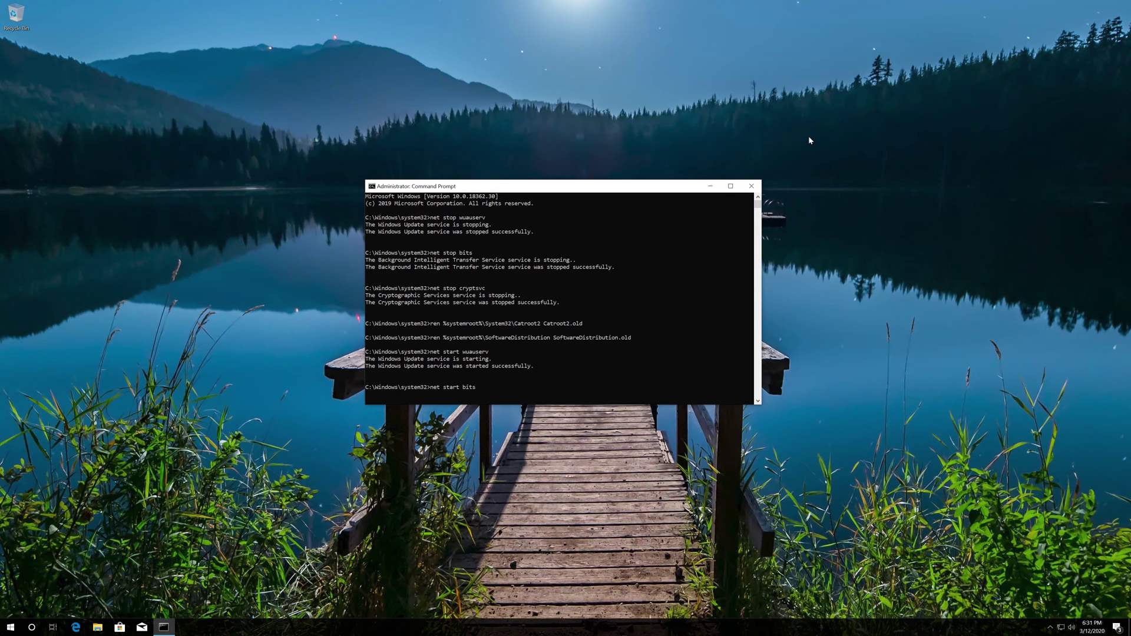
key(Return)
text(net start cryptsvc)
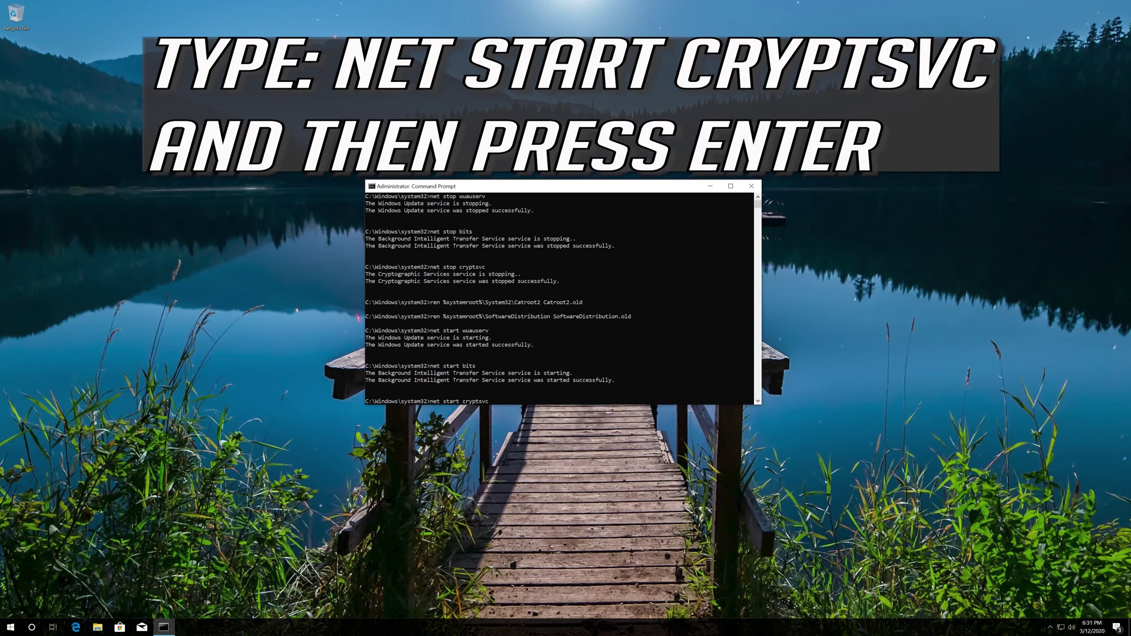
key(Return)
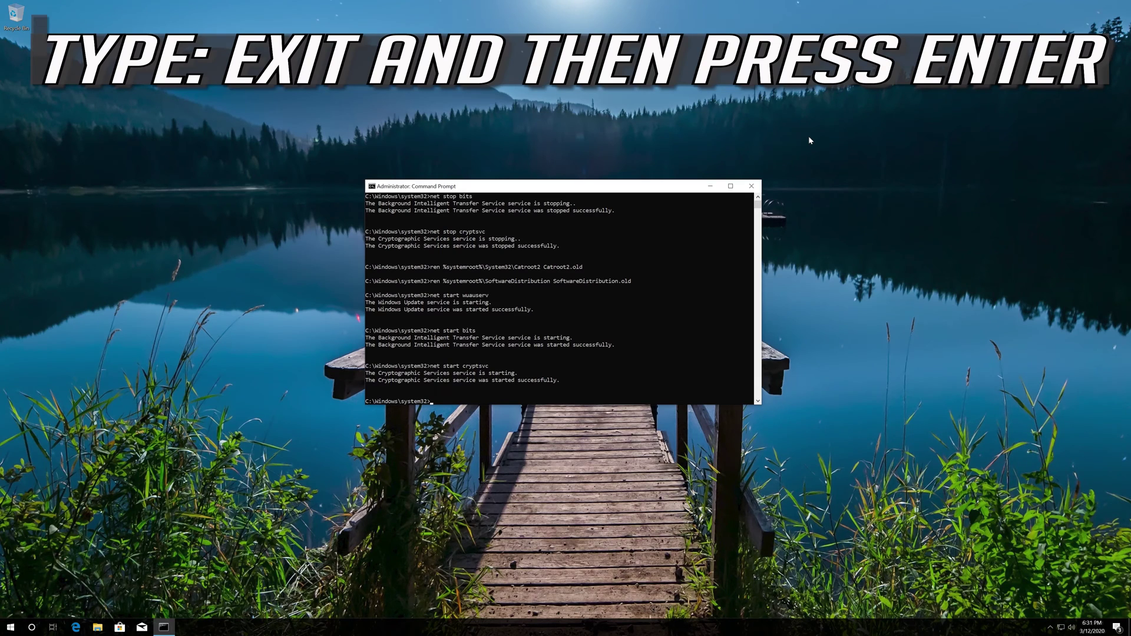
text(exit)
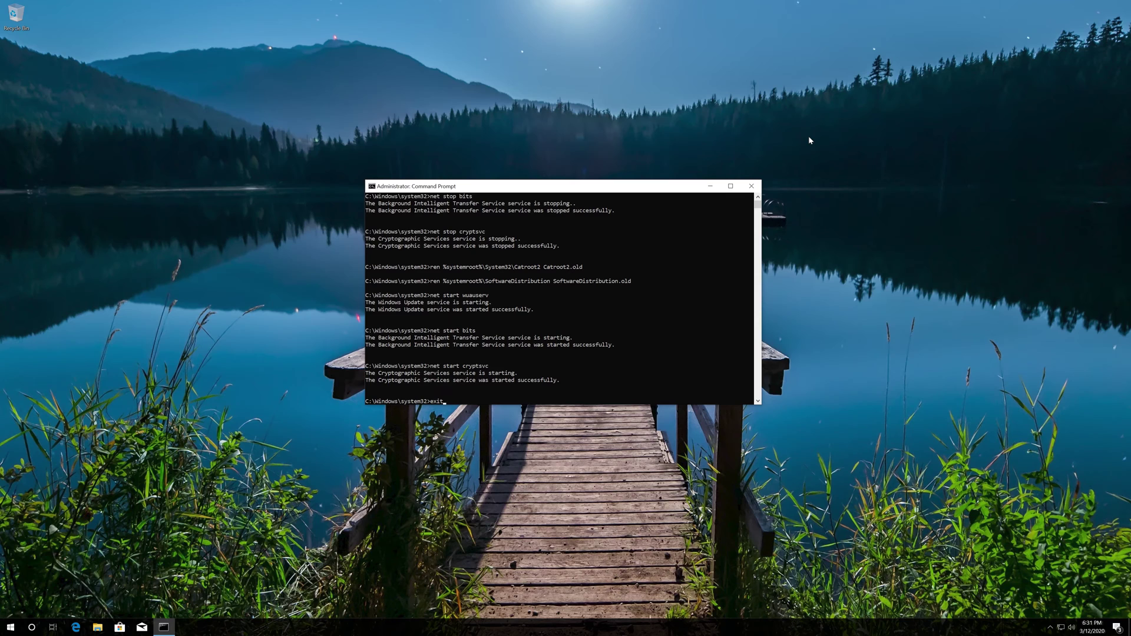
key(Return)
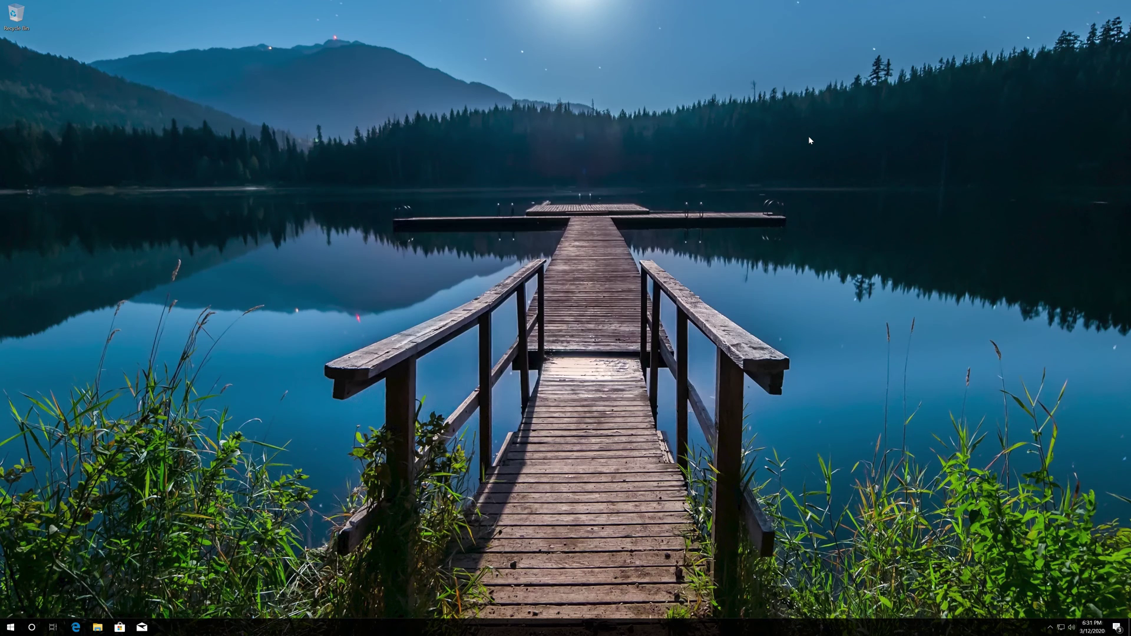
Load the Download Windows 10 page from the pasted URL and download the Media Creation Tool
click(11, 627)
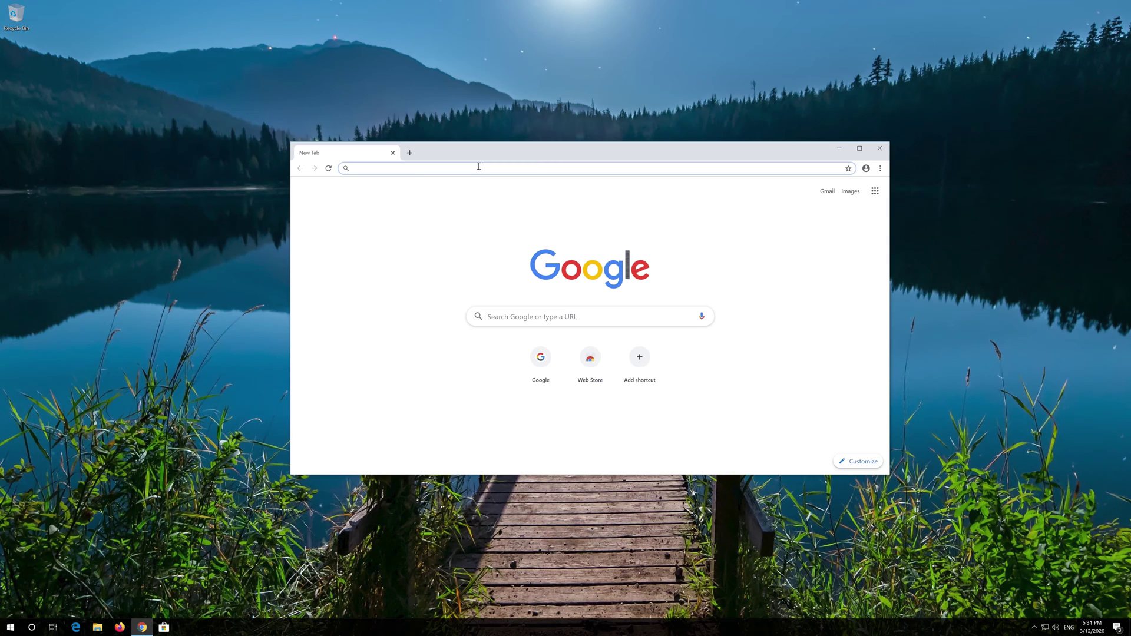
text(https://www.microsoft.com/en-us/software-download/windows10)
key(Return)
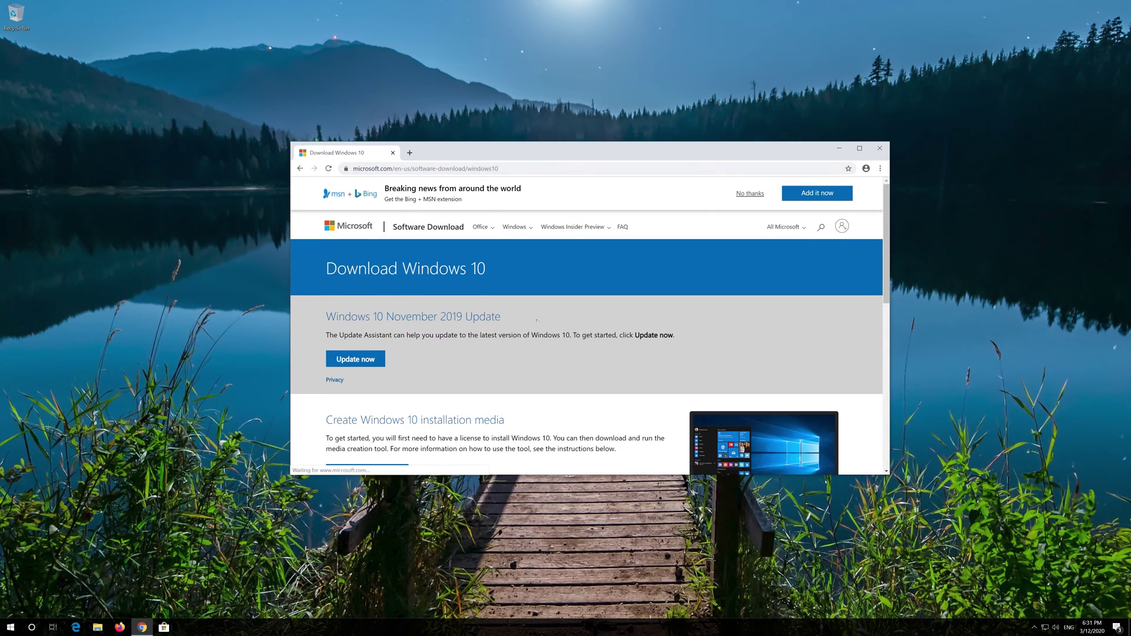
scroll(537, 320, down, 1)
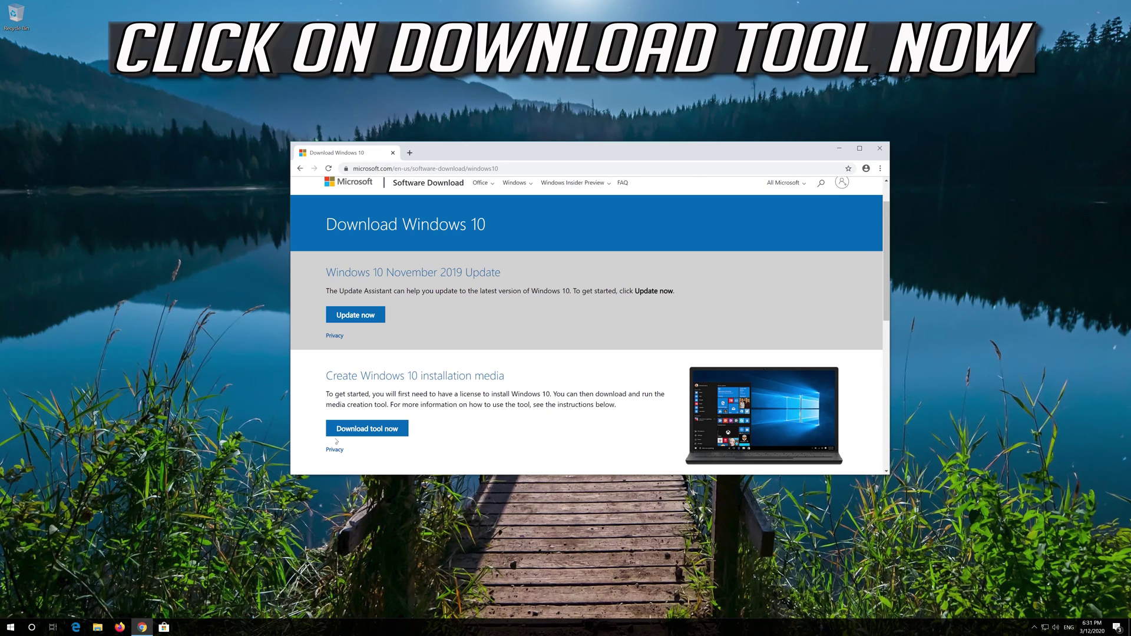
click(388, 429)
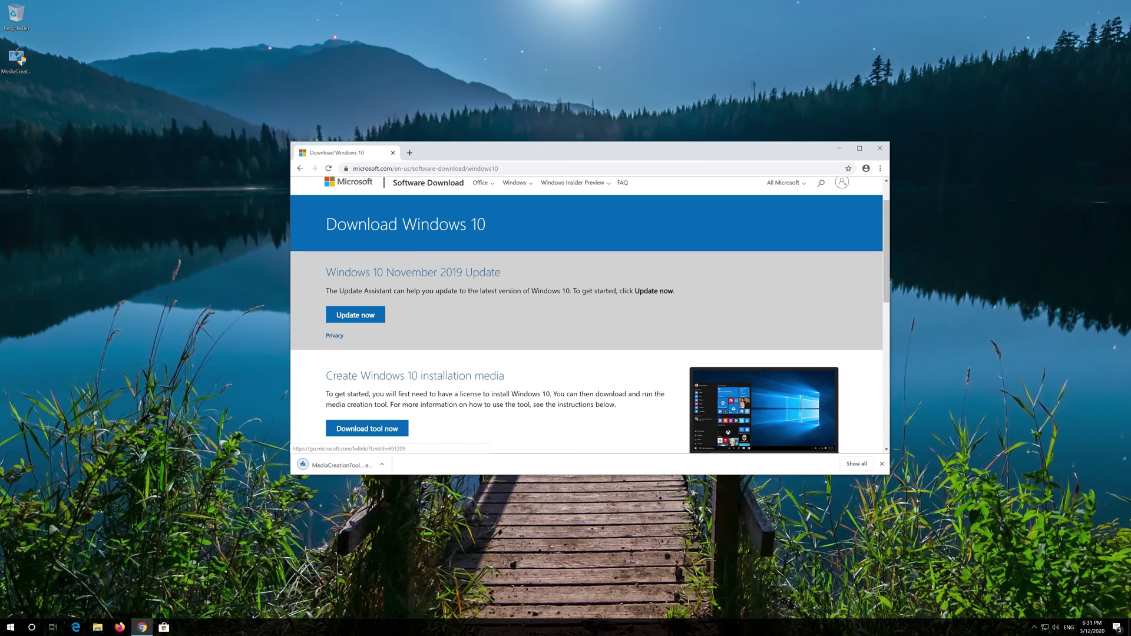
Close Chrome and launch MediaCreationTool from the desktop, approving the UAC prompt
click(881, 150)
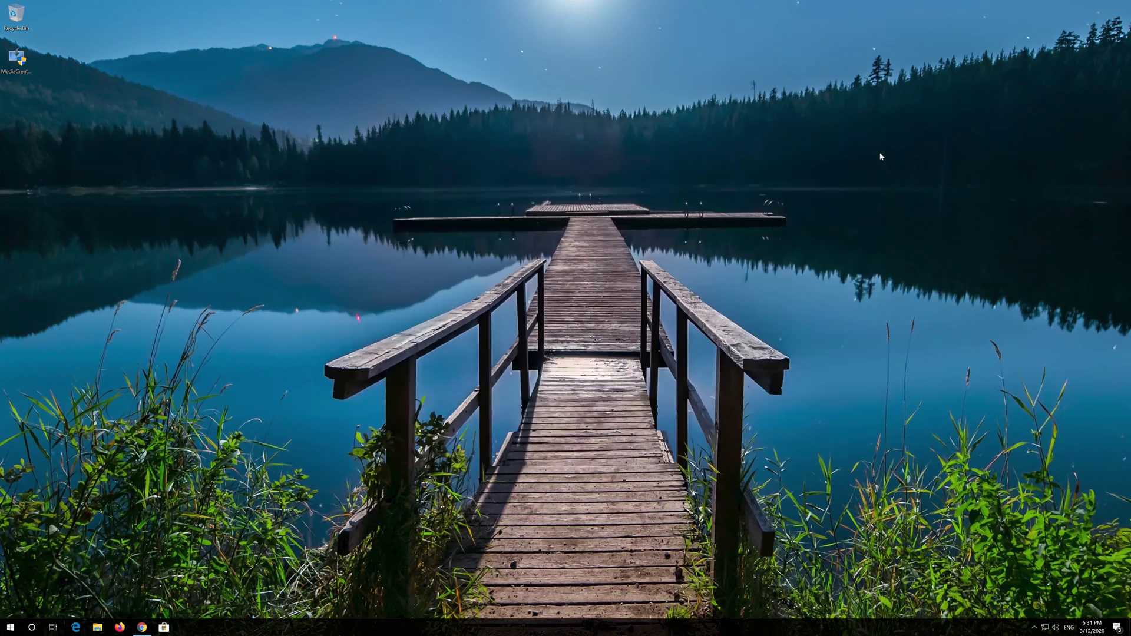
double_click(17, 69)
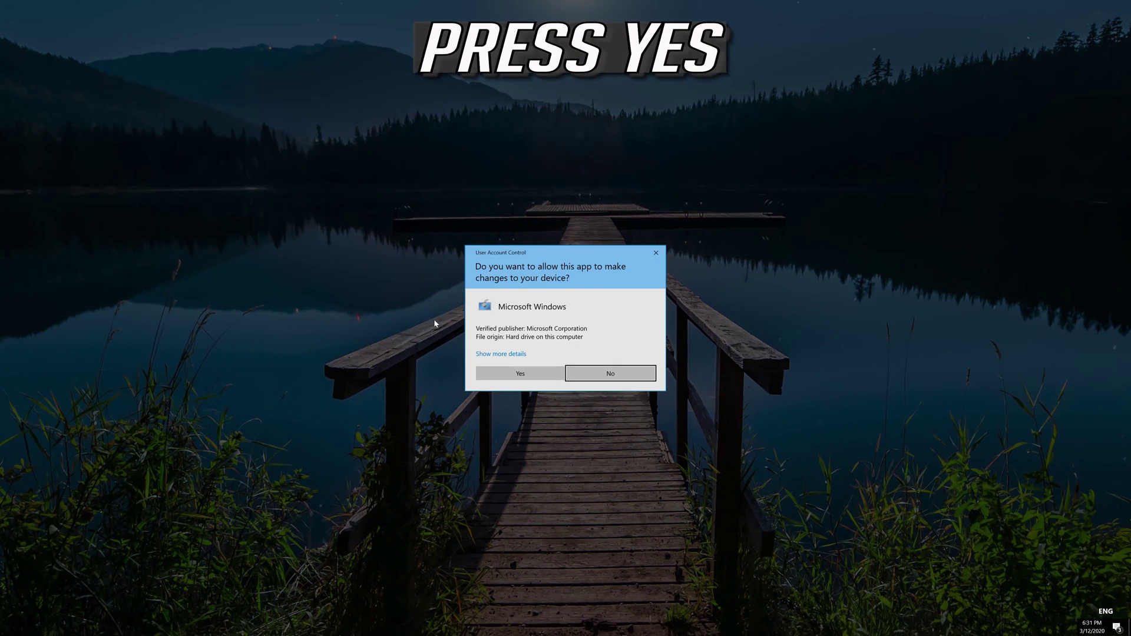
click(514, 381)
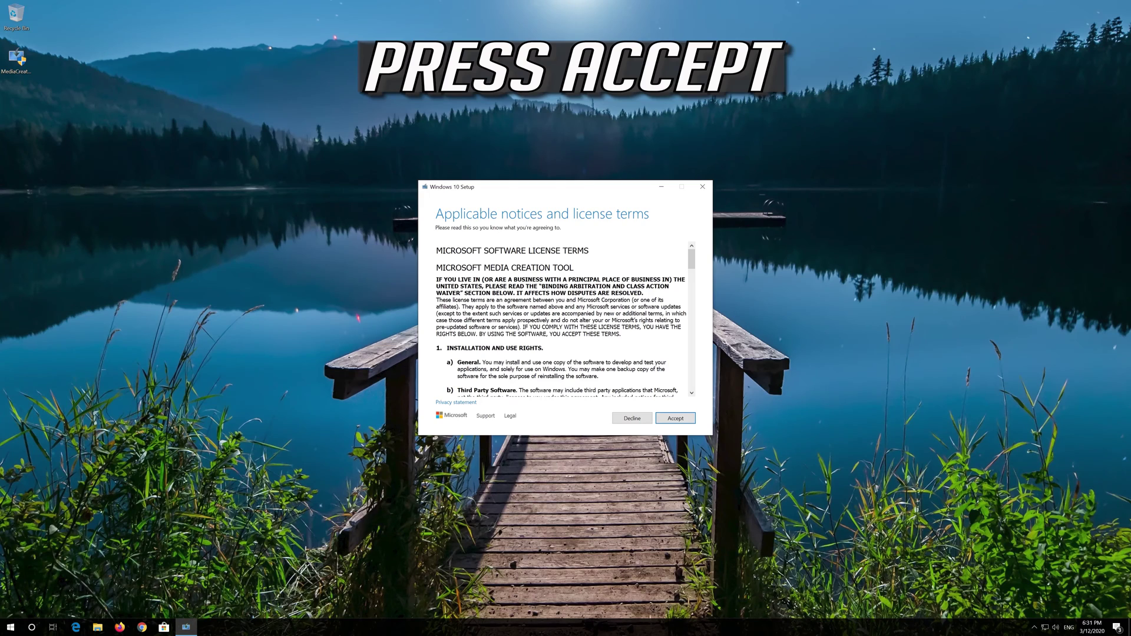
Accept both license terms, choose Upgrade this PC now, and install keeping files and apps
click(691, 419)
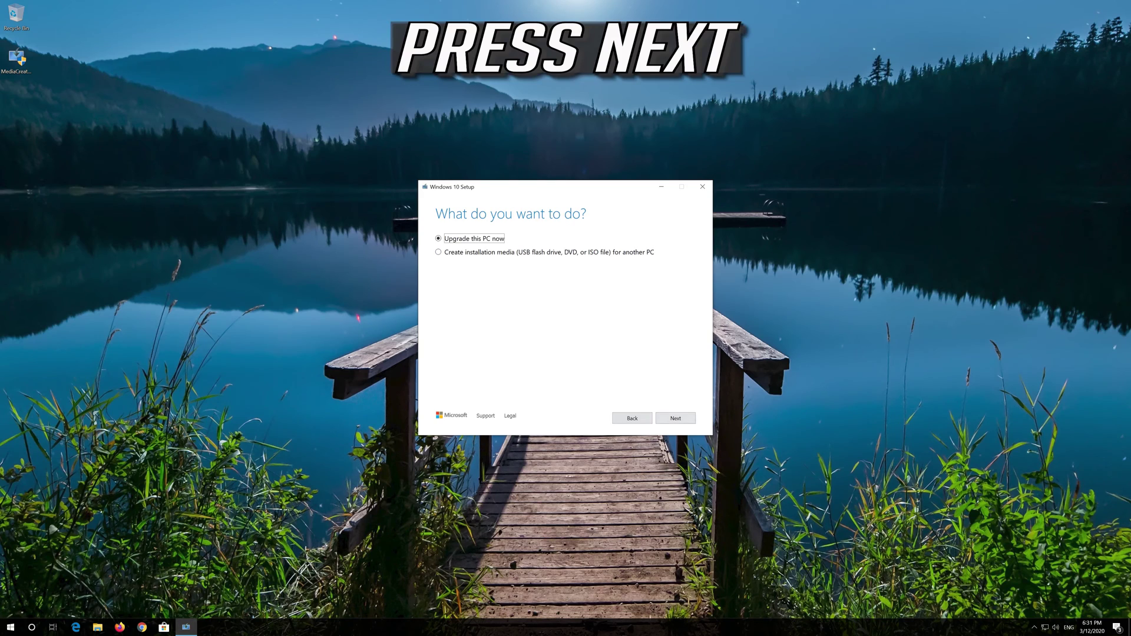
click(670, 420)
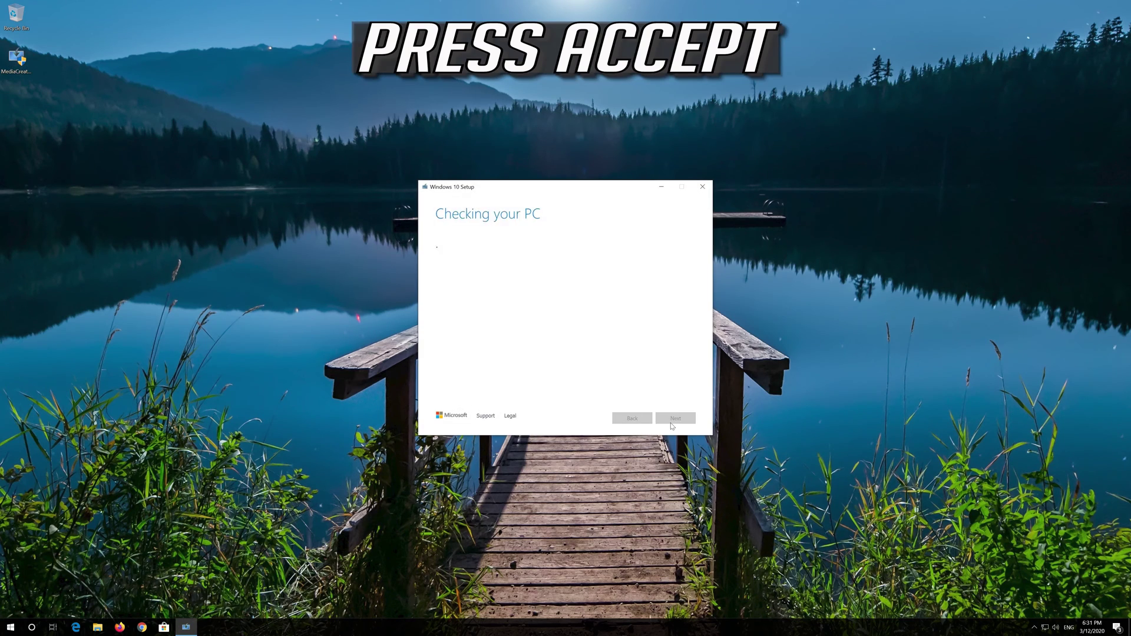
click(679, 418)
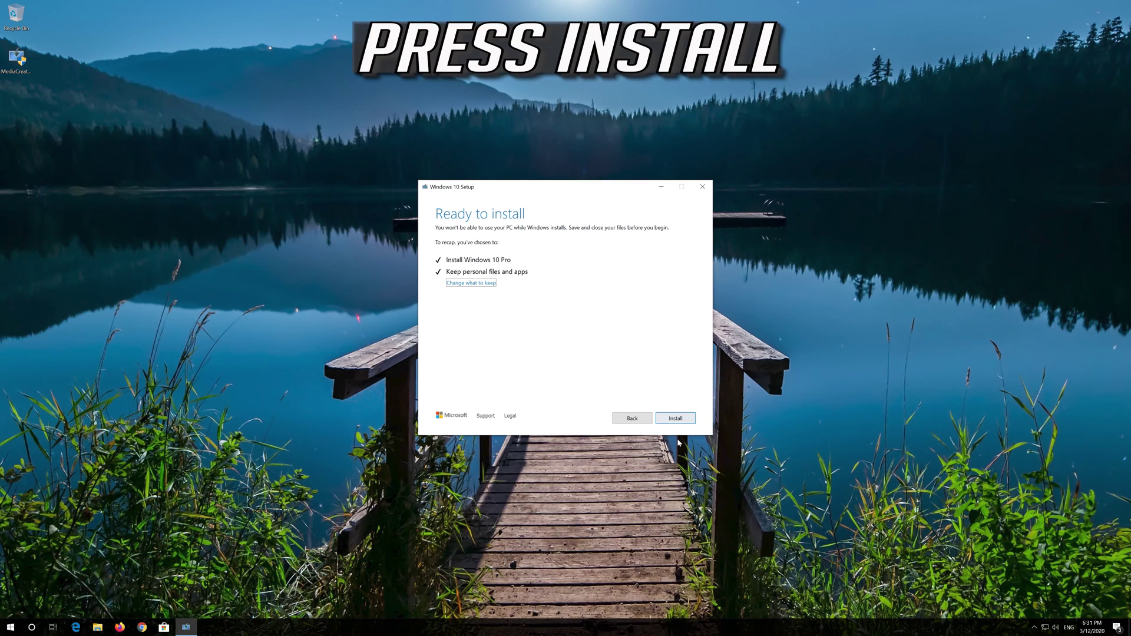
click(675, 420)
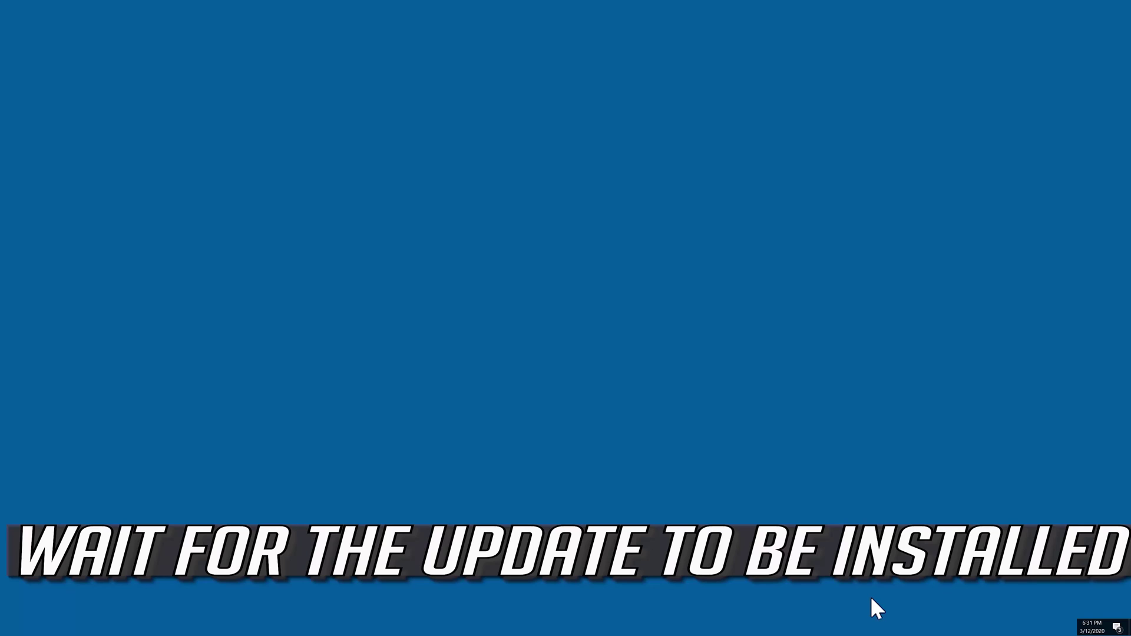